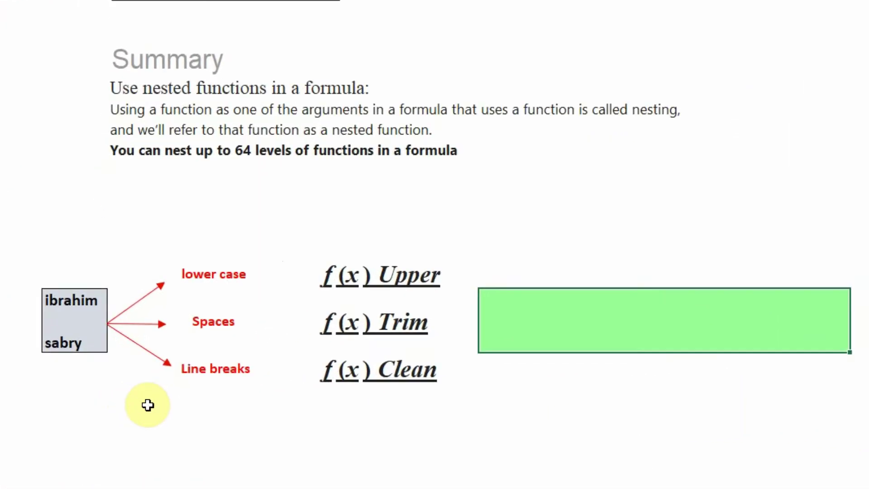
Step: Type =UPPER(TRIM(CLEAN(B15))) into the green cell, with CLEAN wrapped around the two-line name cell B15
{"action": "left_click", "coordinate": [88, 349]}
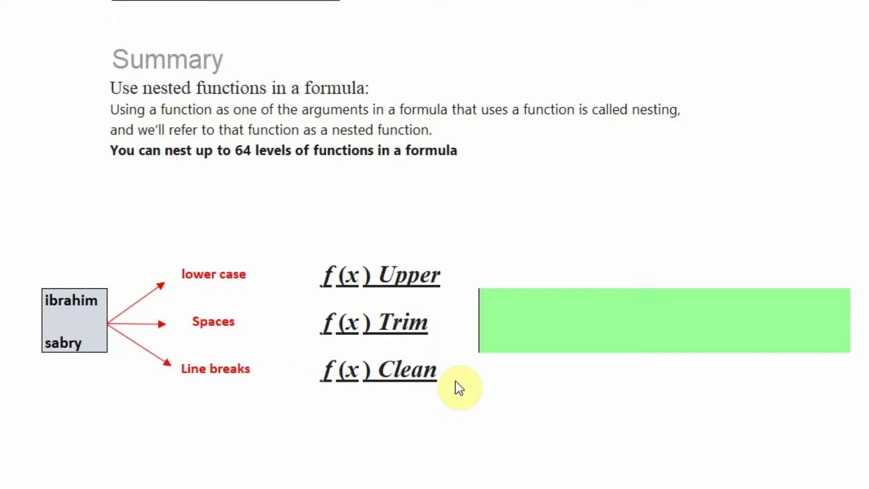
{"action": "left_click", "coordinate": [591, 329]}
{"action": "type", "text": "="}
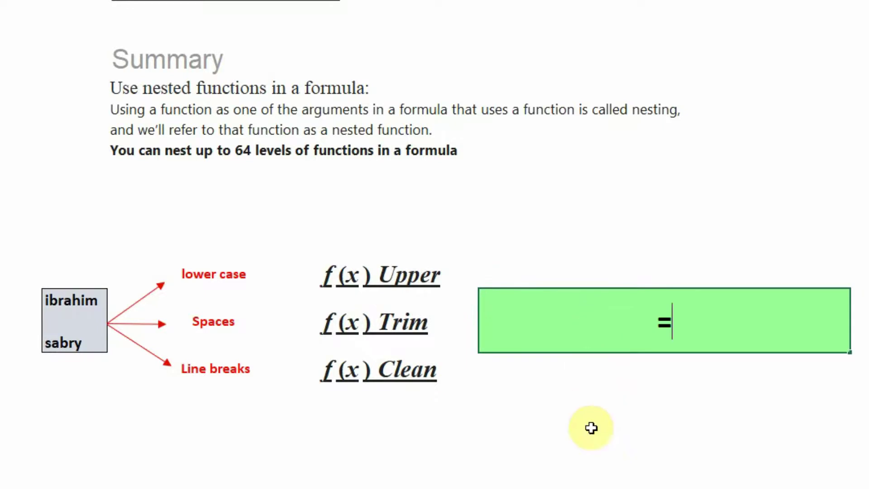
{"action": "type", "text": "u"}
{"action": "double_click", "coordinate": [704, 361]}
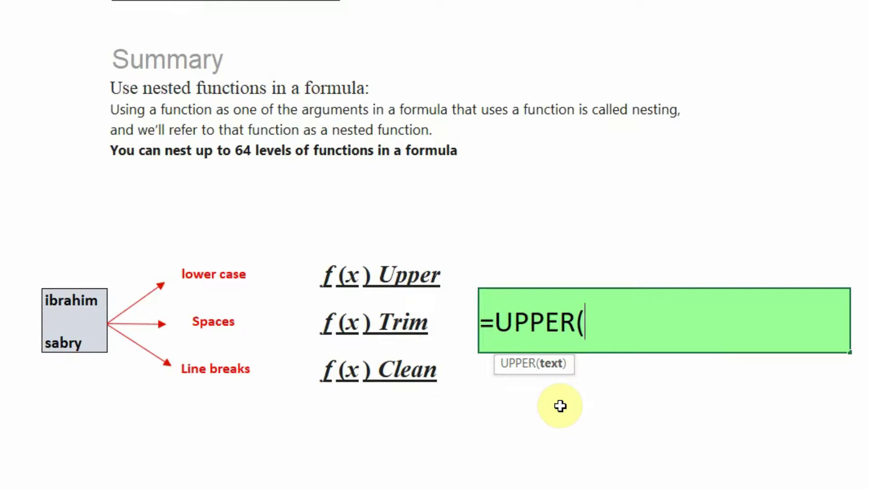
{"action": "type", "text": "tr"}
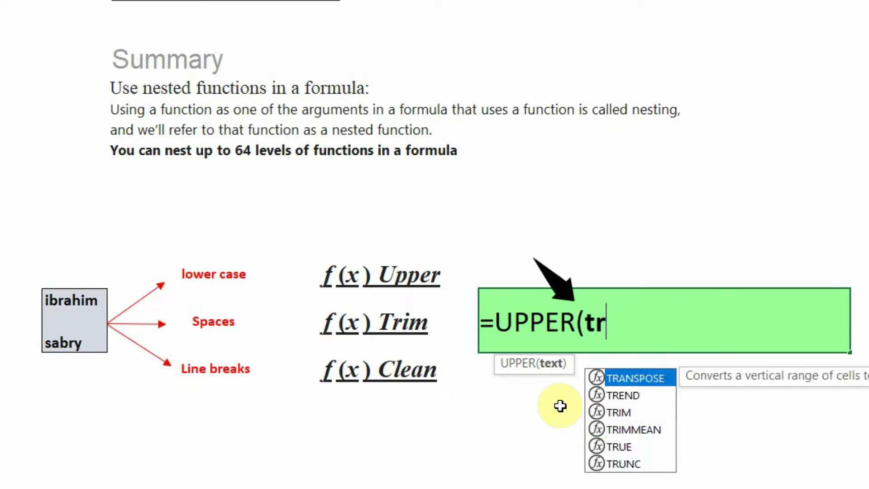
{"action": "double_click", "coordinate": [620, 411]}
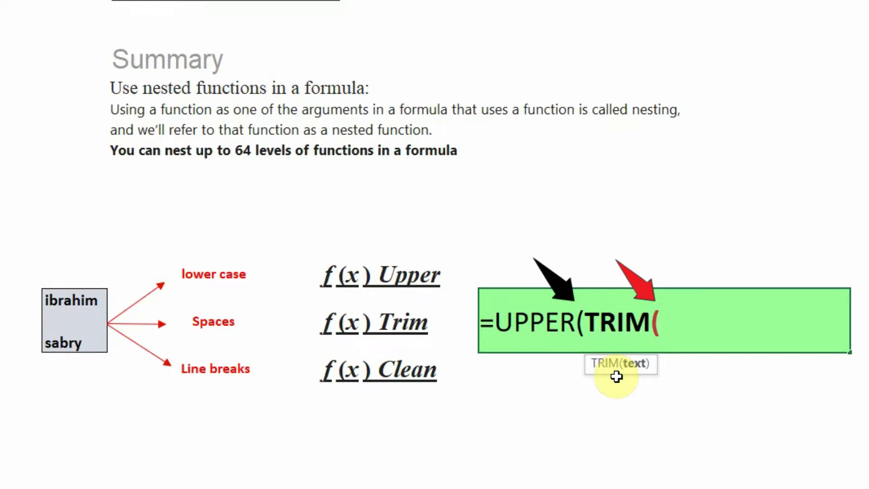
{"action": "type", "text": "cle"}
{"action": "key", "text": "Tab"}
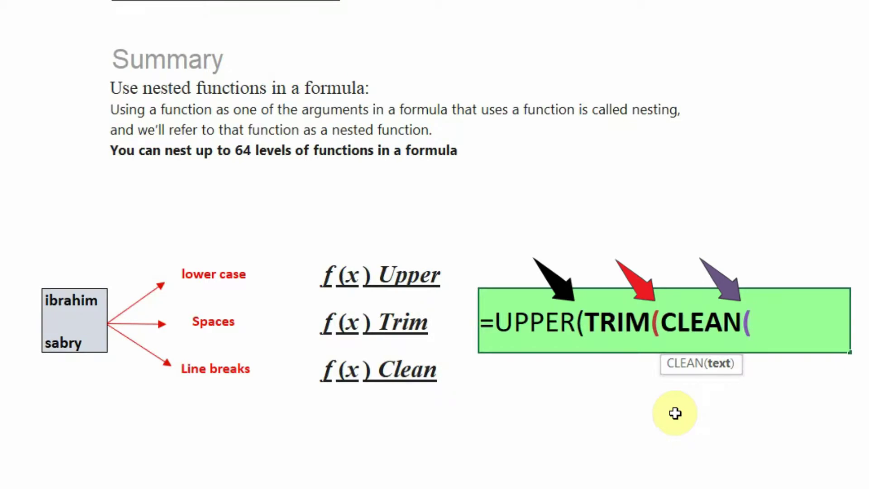
{"action": "left_click", "coordinate": [70, 317]}
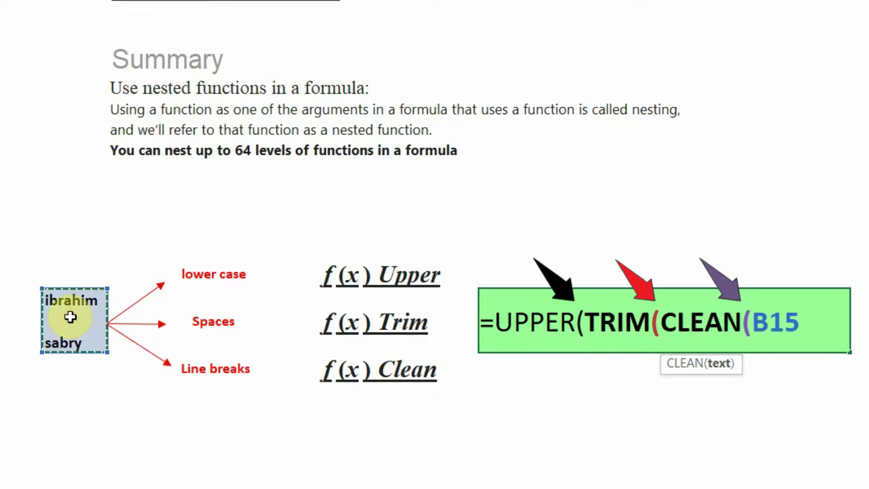
{"action": "type", "text": ")"}
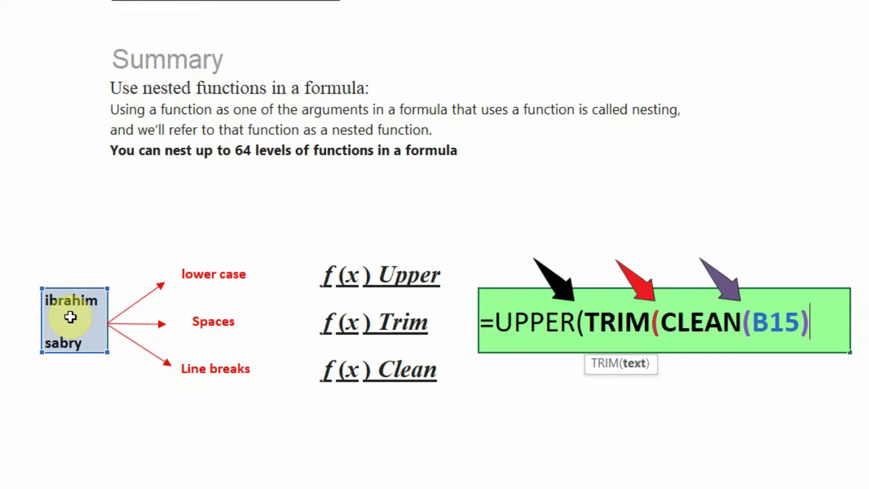
{"action": "type", "text": ")"}
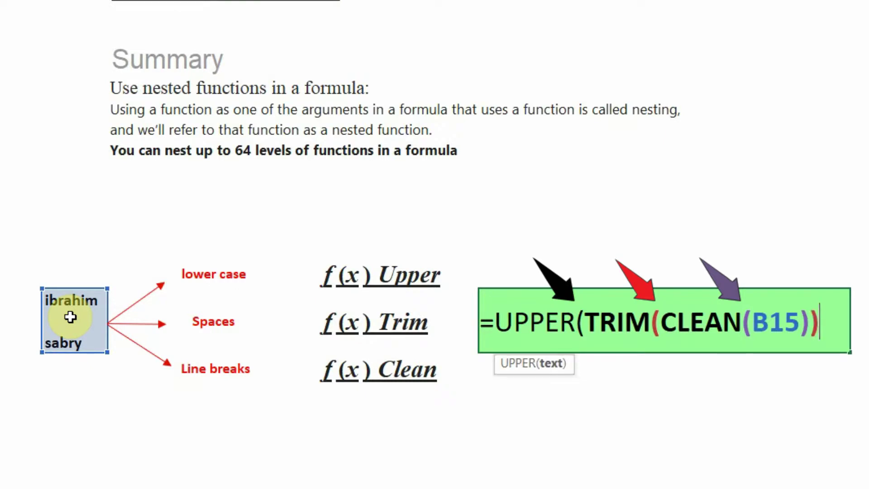
{"action": "type", "text": ")"}
Step: Commit the formula, then reopen the green cell to check which function the final parenthesis closes
{"action": "key", "text": "Return"}
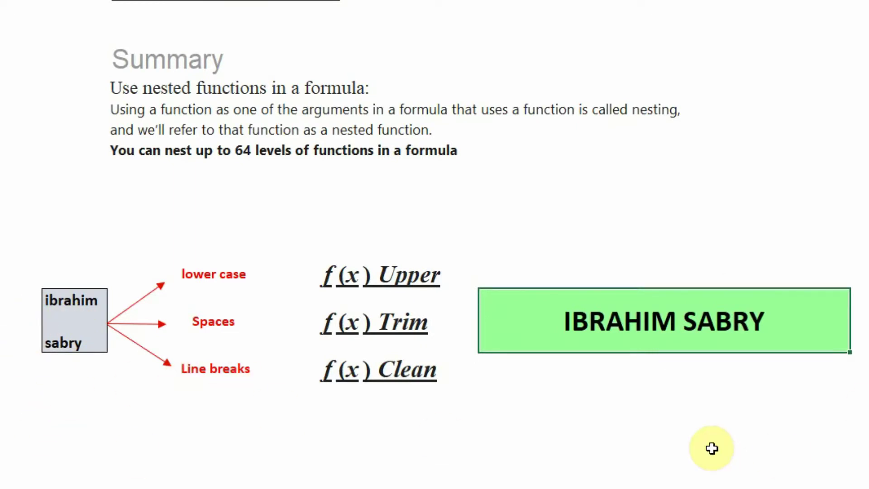
{"action": "double_click", "coordinate": [733, 324]}
{"action": "left_click", "coordinate": [824, 323]}
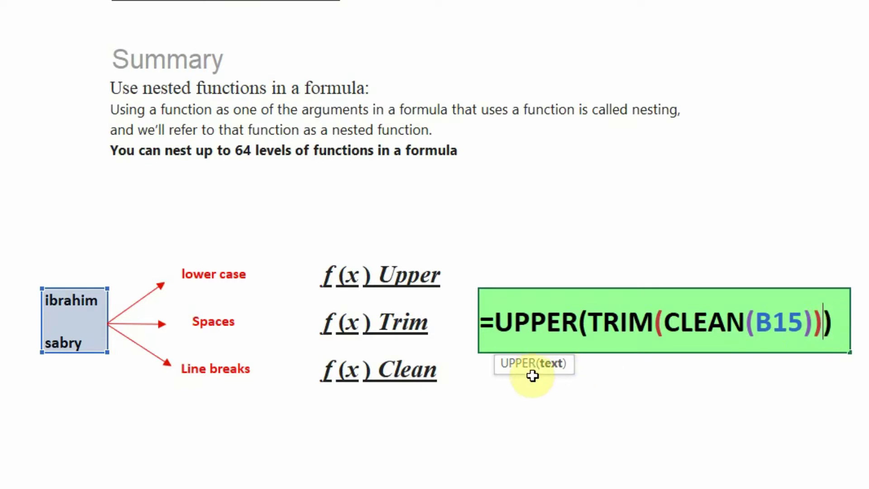
{"action": "left_click", "coordinate": [598, 322]}
{"action": "left_click", "coordinate": [651, 321]}
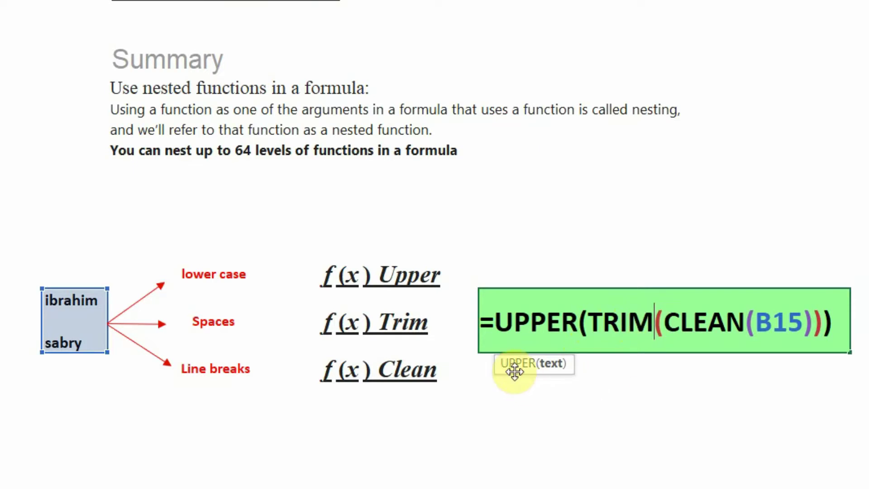
{"action": "left_click", "coordinate": [813, 322]}
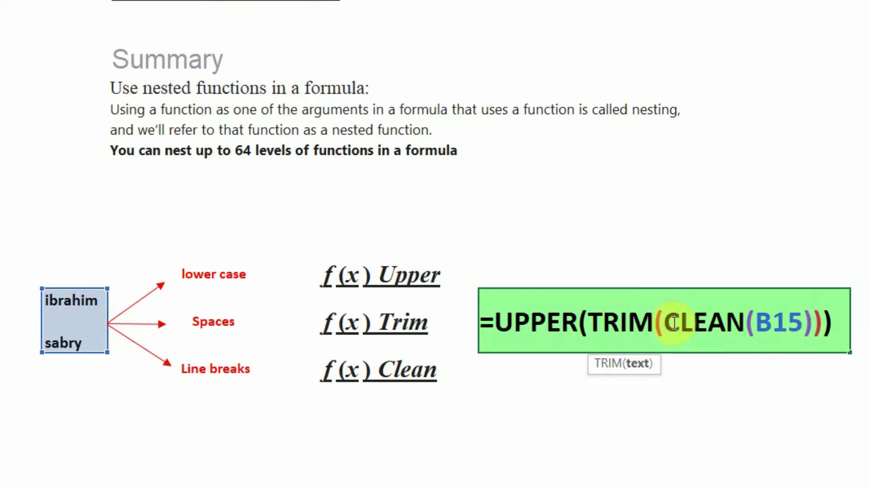
{"action": "left_click", "coordinate": [693, 322]}
{"action": "left_click", "coordinate": [744, 322]}
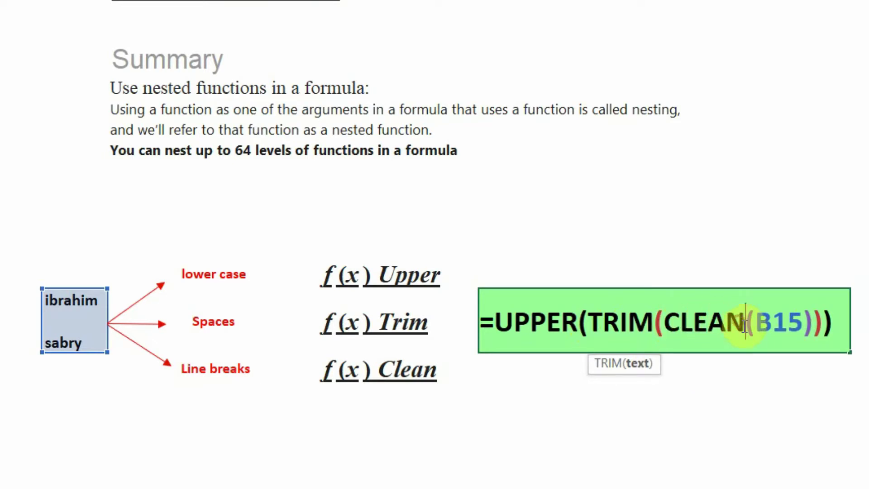
{"action": "left_click", "coordinate": [806, 322]}
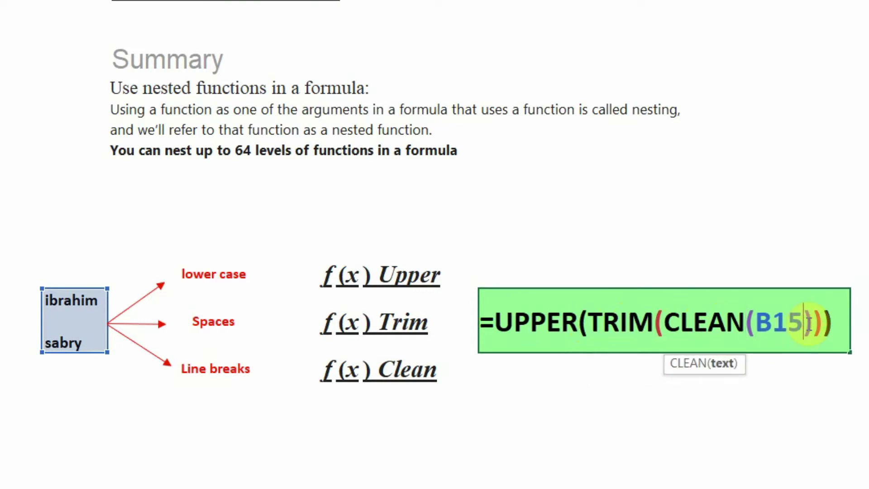
{"action": "left_click", "coordinate": [788, 322]}
{"action": "left_click", "coordinate": [827, 337]}
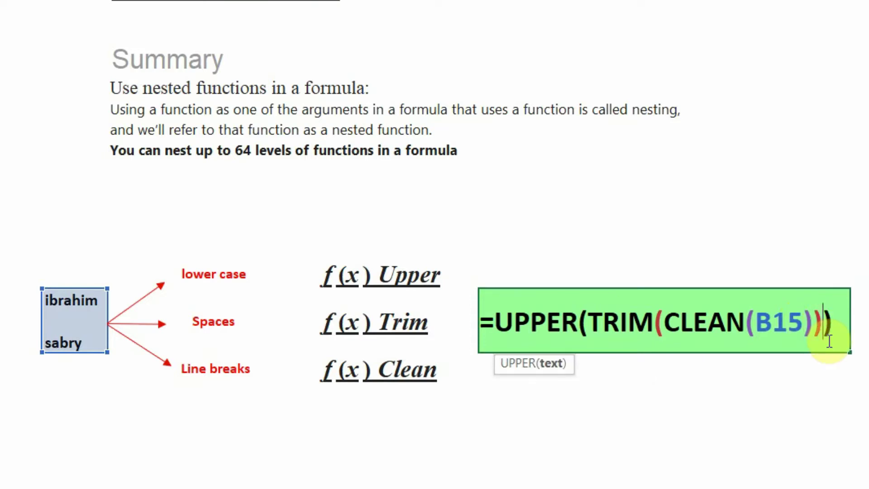
{"action": "key", "text": "Right"}
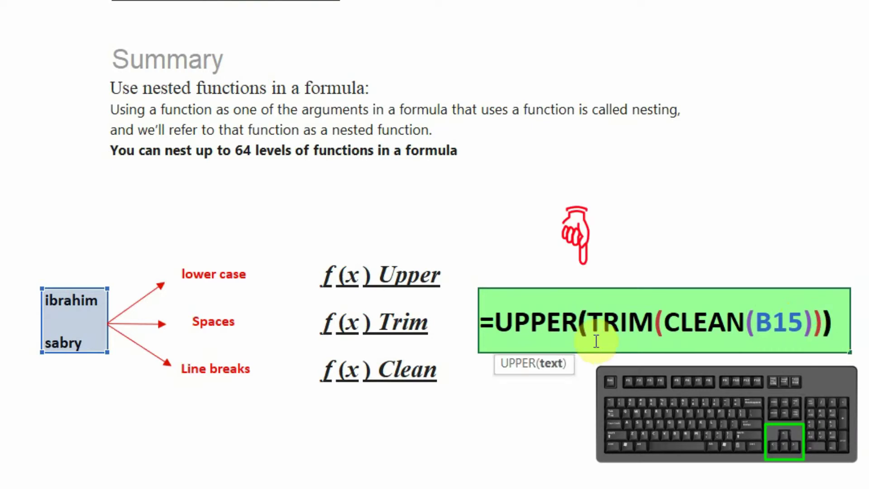
{"action": "left_click", "coordinate": [582, 322]}
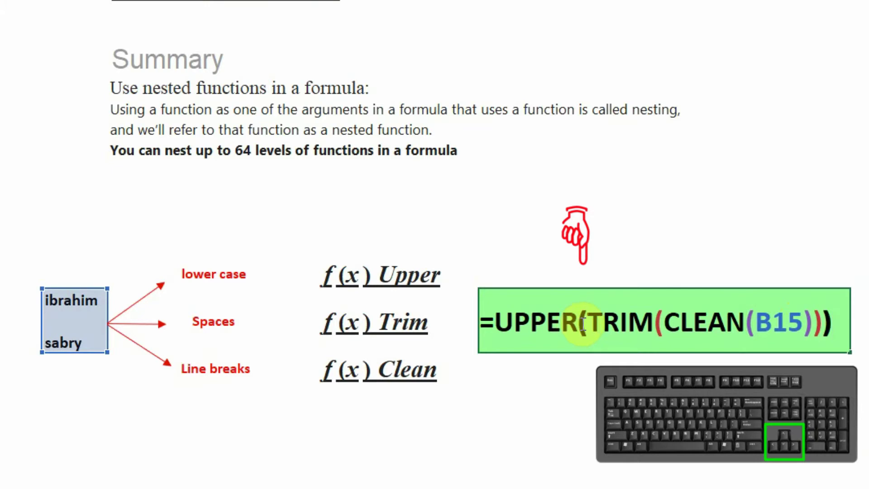
{"action": "left_click", "coordinate": [815, 322]}
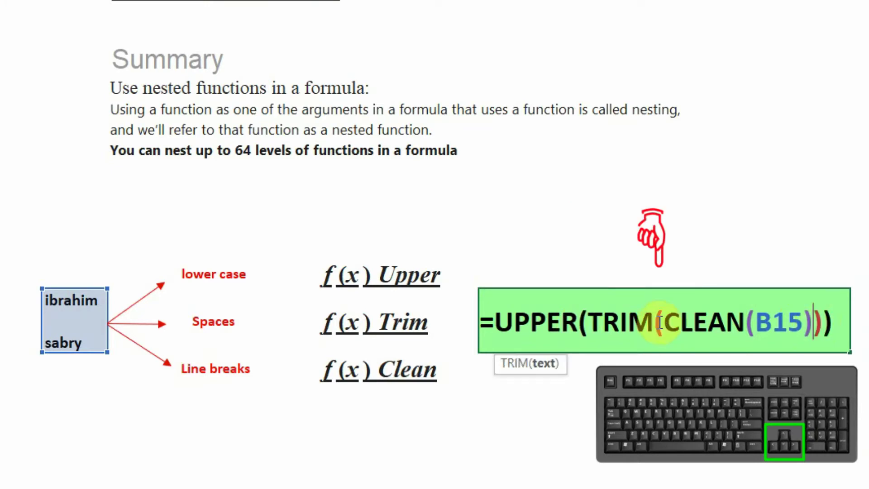
{"action": "key", "text": "Right"}
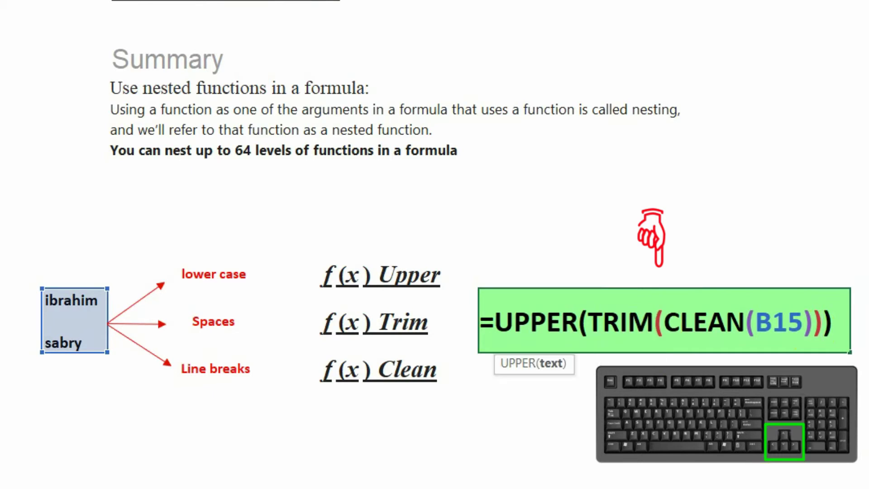
{"action": "key", "text": "Left"}
{"action": "key", "text": "Left"}
{"action": "key", "text": "Right"}
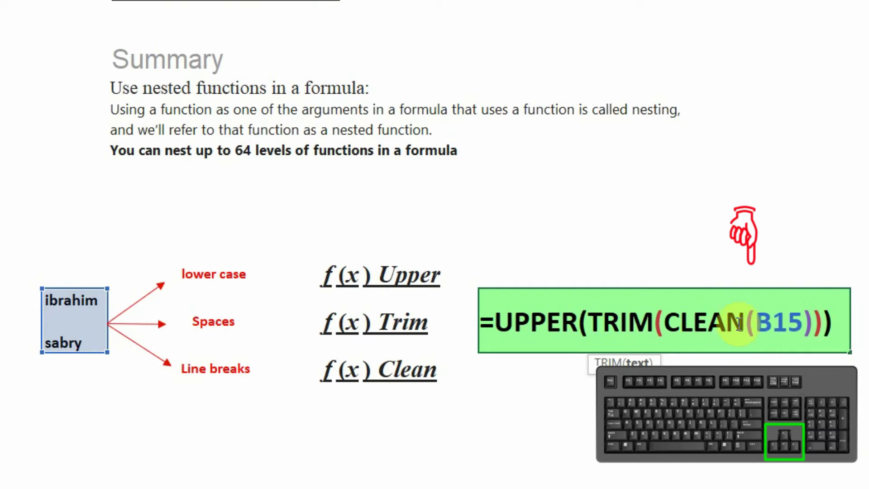
Step: Confirm =UPPER(TRIM(CLEAN(B15))) so the green cell shows the cleaned uppercase name on one line
{"action": "key", "text": "Return"}
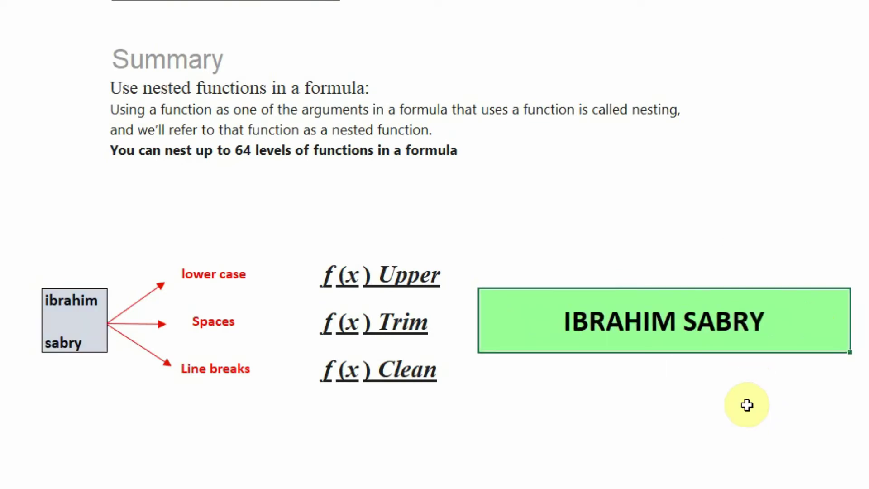